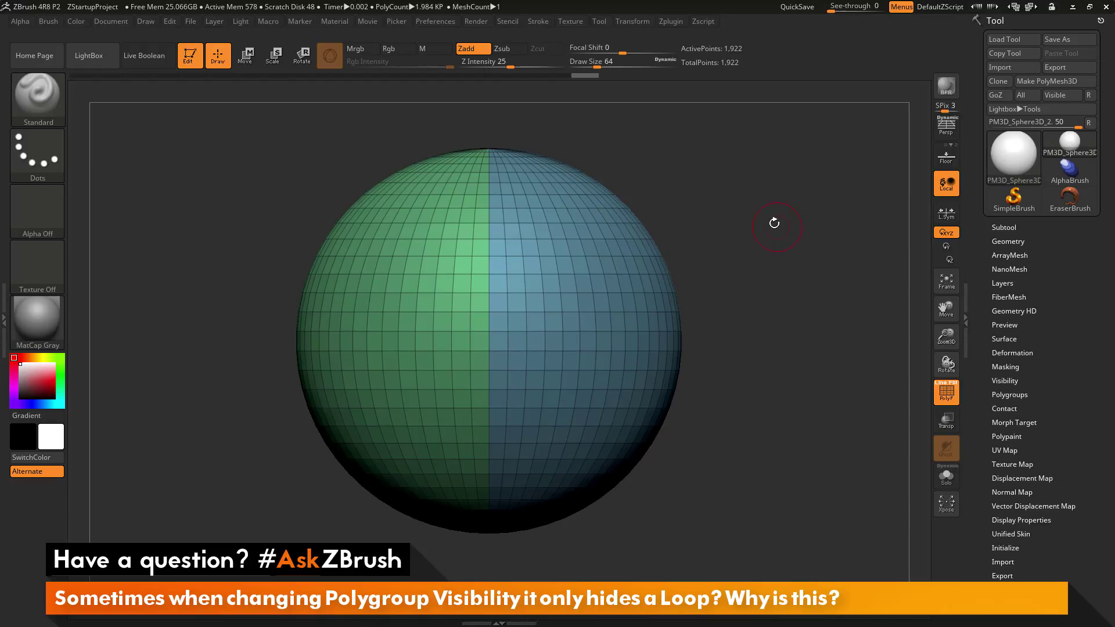
# Using SelectRect, hide the green polygroup, isolate it, restore blue, then hide and reveal green again
pyautogui.moveTo(751, 192)
pyautogui.mouseDown()
pyautogui.moveTo(749, 243)
pyautogui.moveTo(747, 207)
pyautogui.mouseUp()
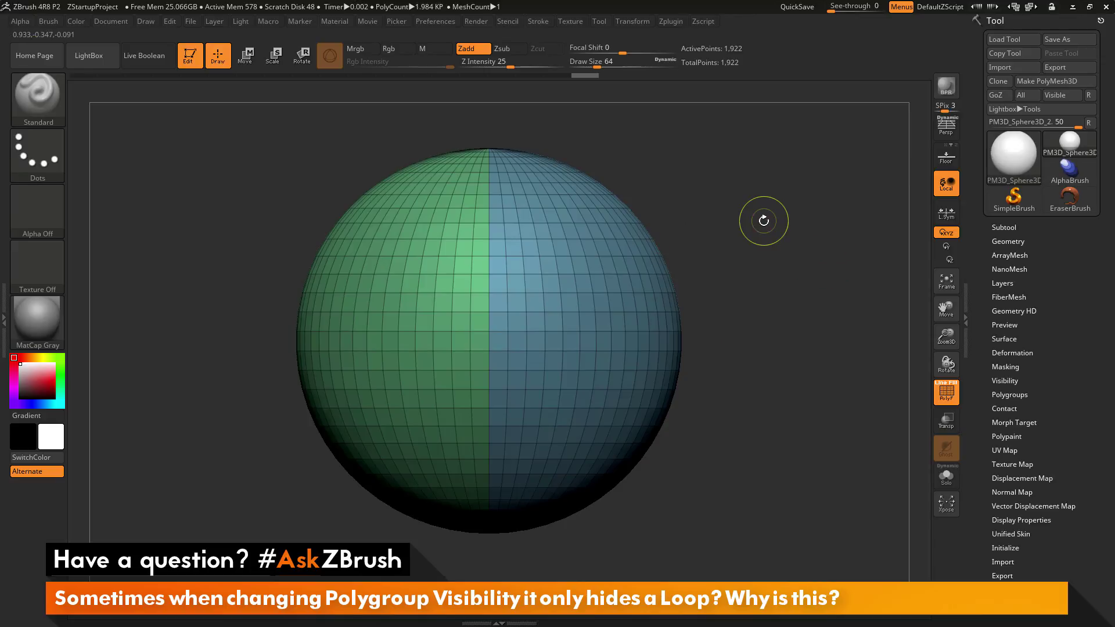
pyautogui.hotkey('ctrl', 'shift')
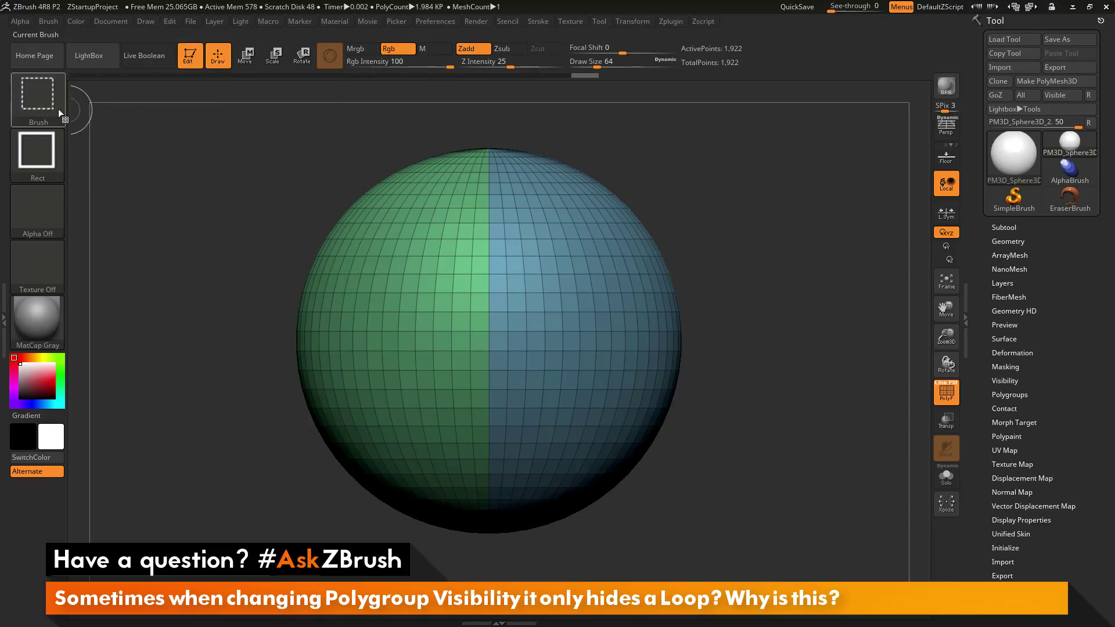
pyautogui.moveTo(55, 109)
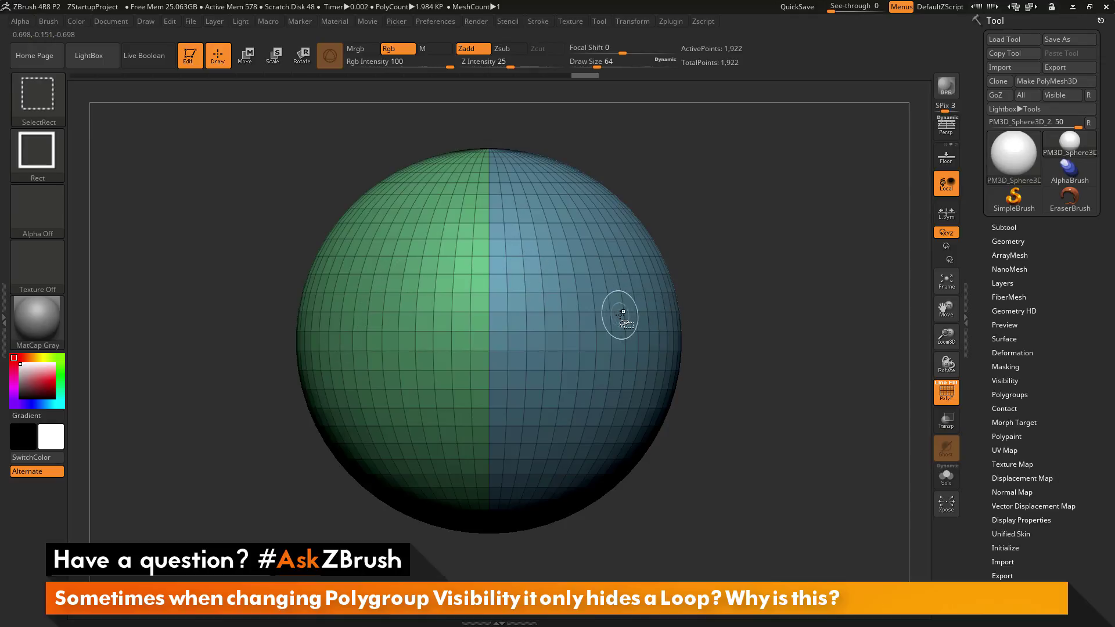
pyautogui.keyDown('ctrl'); pyautogui.keyDown('shift'); pyautogui.click(585, 303); pyautogui.keyUp('shift'); pyautogui.keyUp('ctrl')
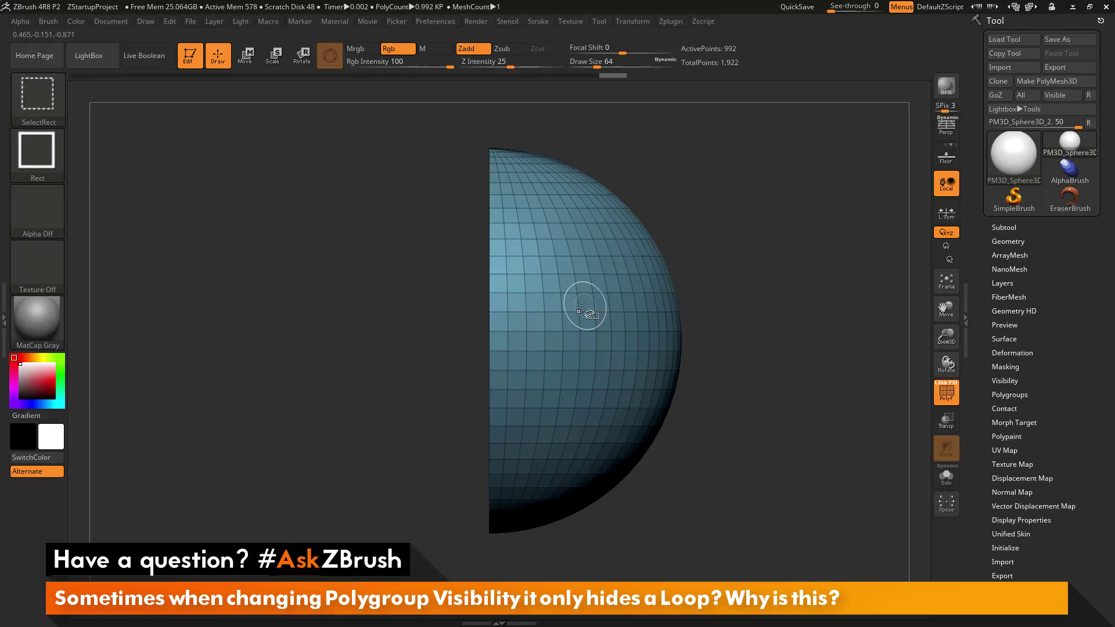
pyautogui.keyDown('ctrl'); pyautogui.keyDown('shift'); pyautogui.click(720, 354); pyautogui.keyUp('shift'); pyautogui.keyUp('ctrl')
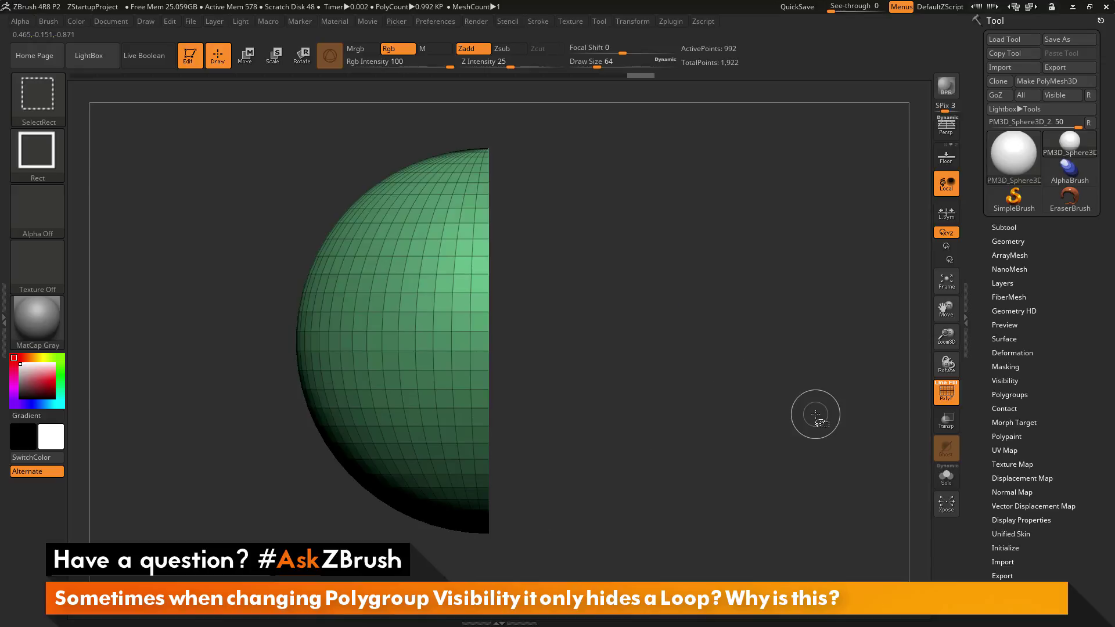
pyautogui.keyDown('ctrl'); pyautogui.keyDown('shift'); pyautogui.click(809, 311); pyautogui.keyUp('shift'); pyautogui.keyUp('ctrl')
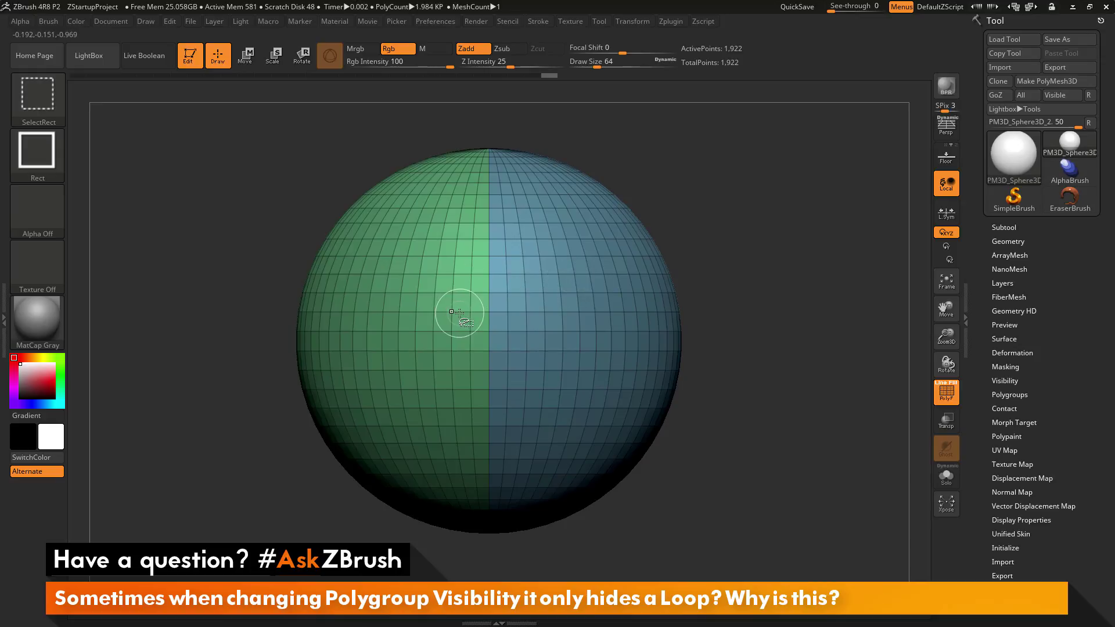
pyautogui.keyDown('ctrl'); pyautogui.keyDown('shift'); pyautogui.click(571, 301); pyautogui.keyUp('shift'); pyautogui.keyUp('ctrl')
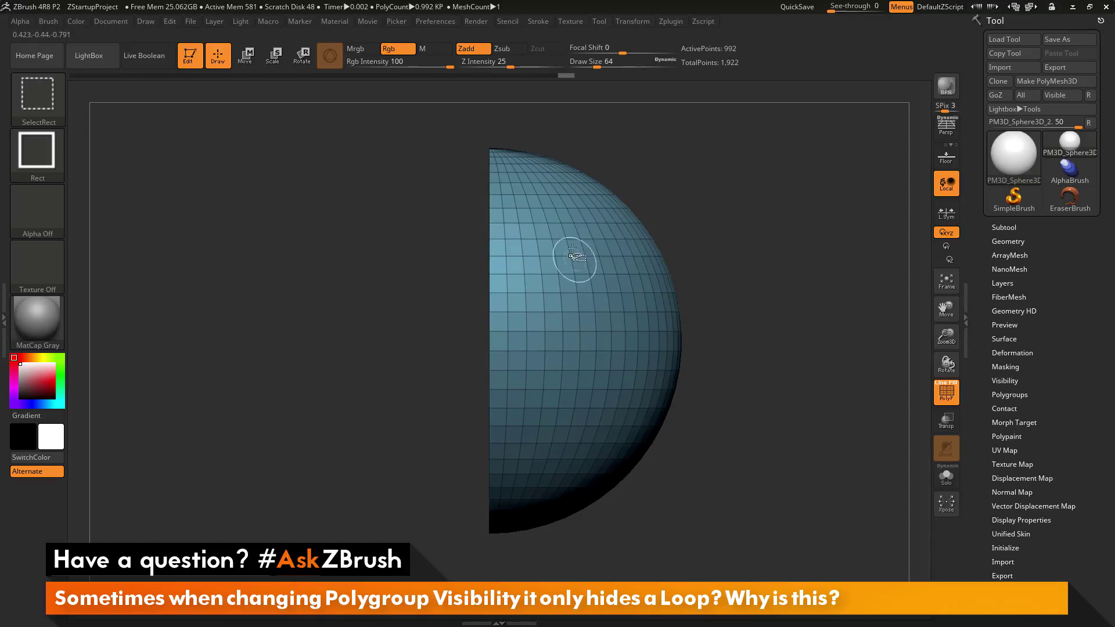
pyautogui.keyDown('ctrl'); pyautogui.keyDown('shift'); pyautogui.click(751, 266); pyautogui.keyUp('shift'); pyautogui.keyUp('ctrl')
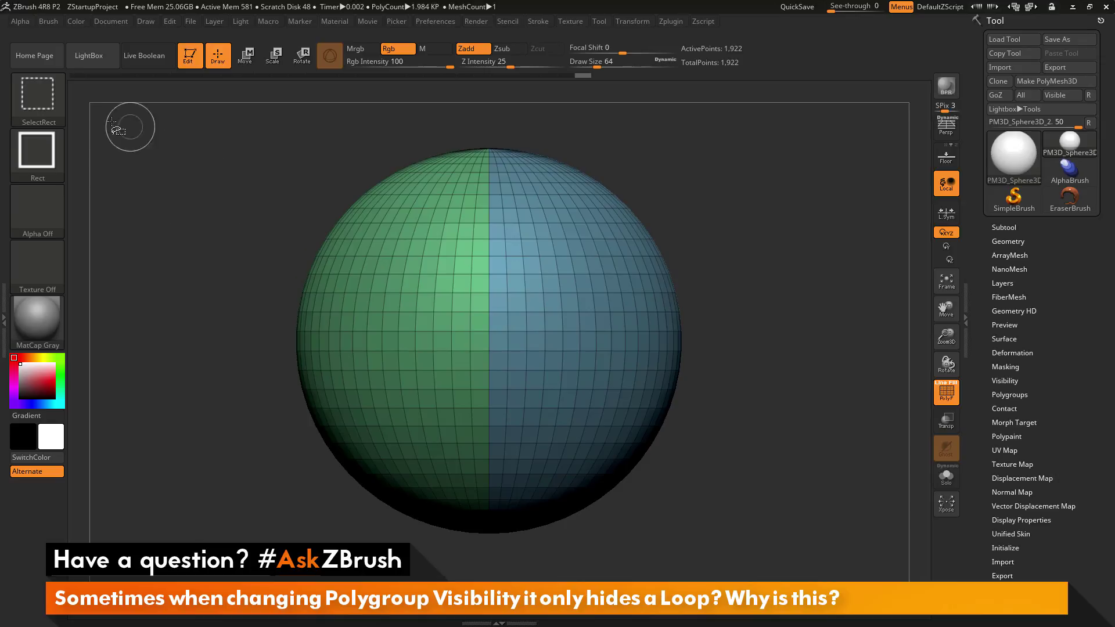
# Pick SelectLasso from the brush list to replace SelectRect
pyautogui.click(41, 109)
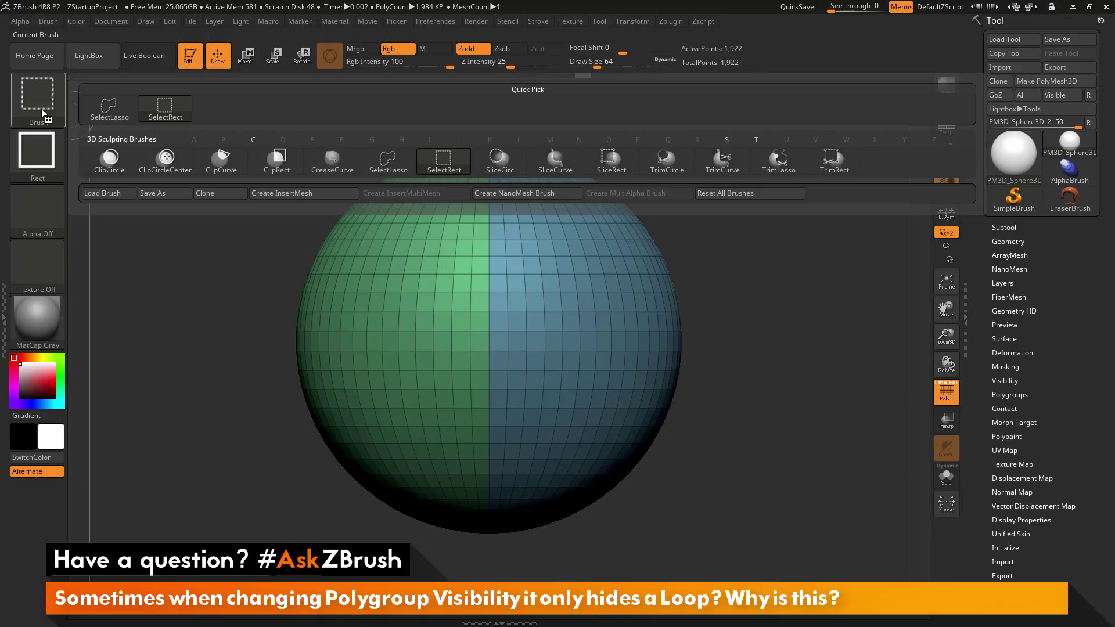
pyautogui.click(388, 165)
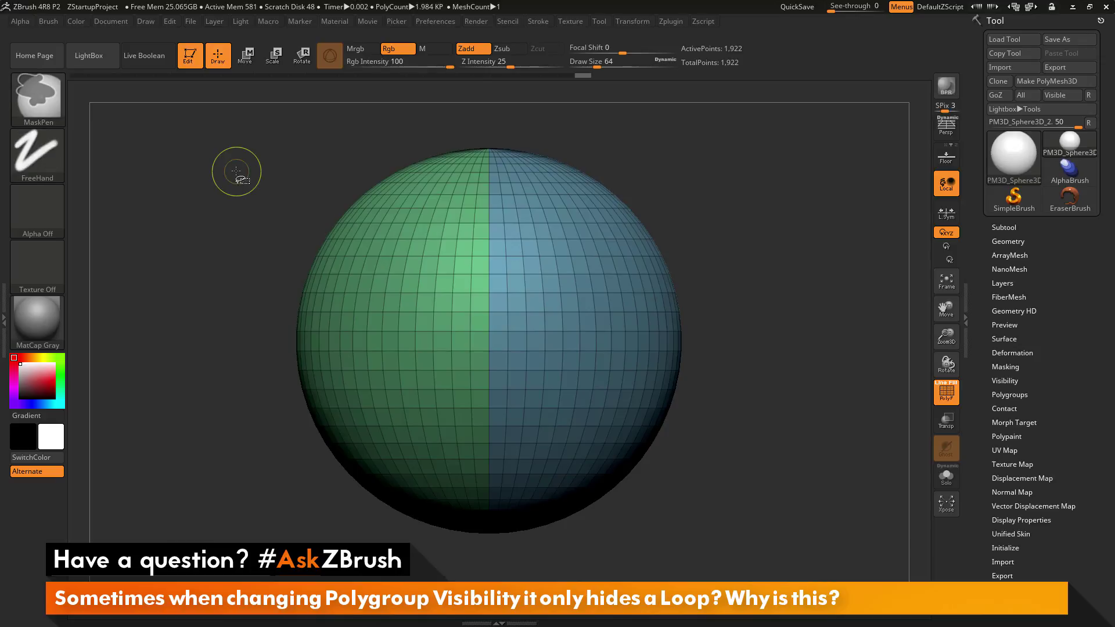
pyautogui.moveTo(265, 140)
pyautogui.keyDown('ctrl'); pyautogui.keyDown('shift'); pyautogui.mouseDown()
pyautogui.moveTo(200, 378)
pyautogui.moveTo(203, 468)
pyautogui.moveTo(235, 540)
pyautogui.moveTo(366, 538)
pyautogui.moveTo(399, 499)
pyautogui.moveTo(443, 494)
pyautogui.moveTo(429, 299)
pyautogui.moveTo(469, 122)
pyautogui.moveTo(368, 123)
pyautogui.mouseUp(); pyautogui.keyUp('shift'); pyautogui.keyUp('ctrl')
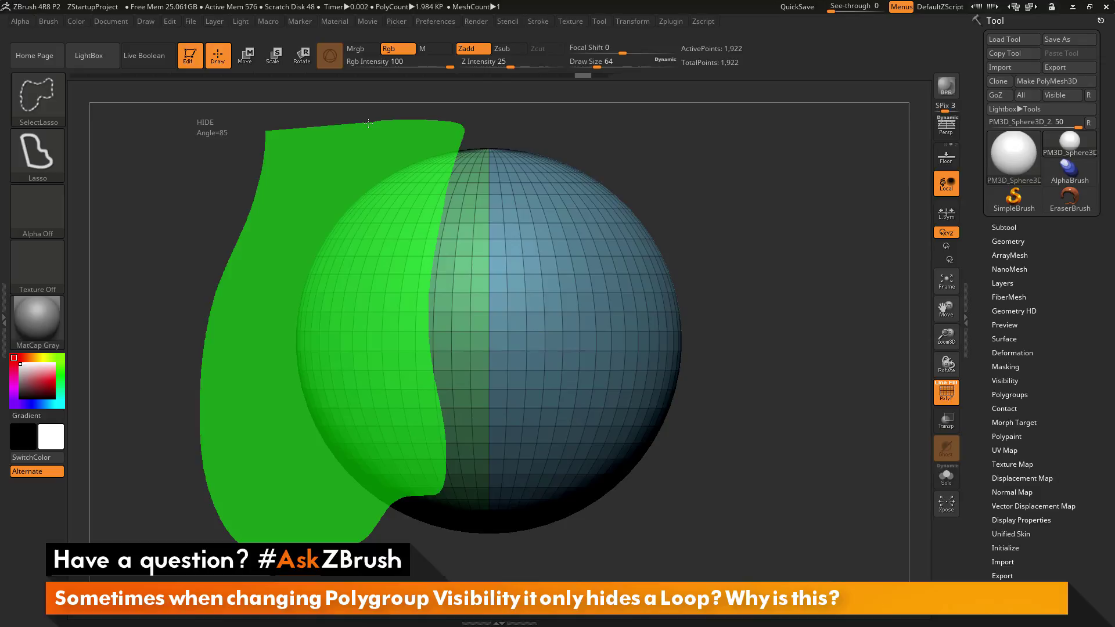
pyautogui.keyDown('ctrl'); pyautogui.keyDown('shift'); pyautogui.moveTo(368, 123); pyautogui.dragTo(265, 131); pyautogui.keyUp('shift'); pyautogui.keyUp('ctrl')
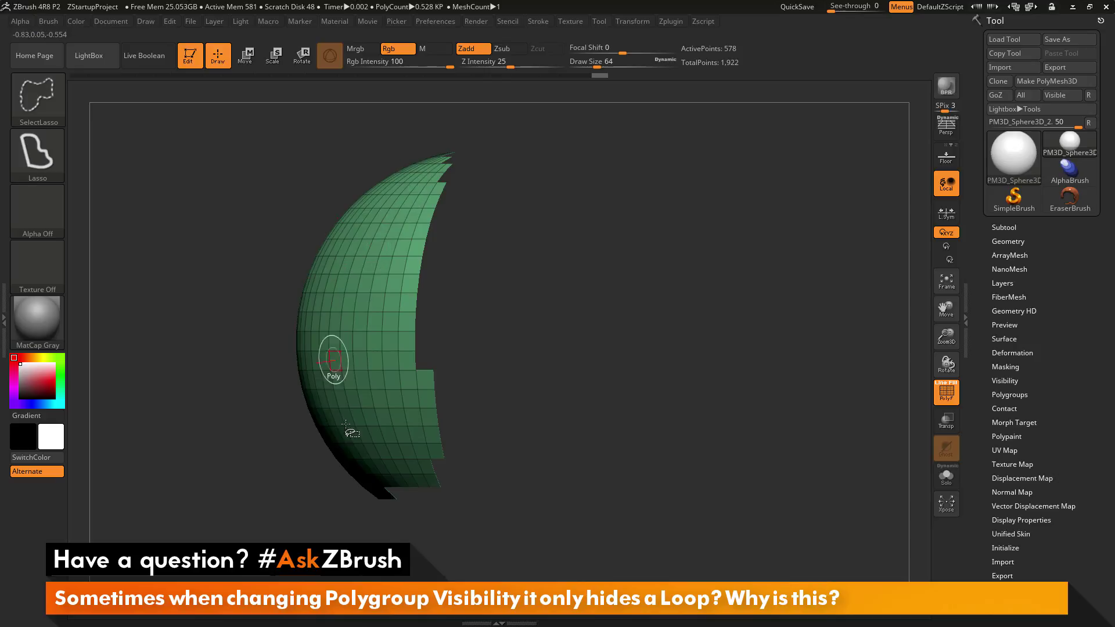
pyautogui.keyDown('ctrl'); pyautogui.keyDown('shift'); pyautogui.click(235, 173); pyautogui.keyUp('shift'); pyautogui.keyUp('ctrl')
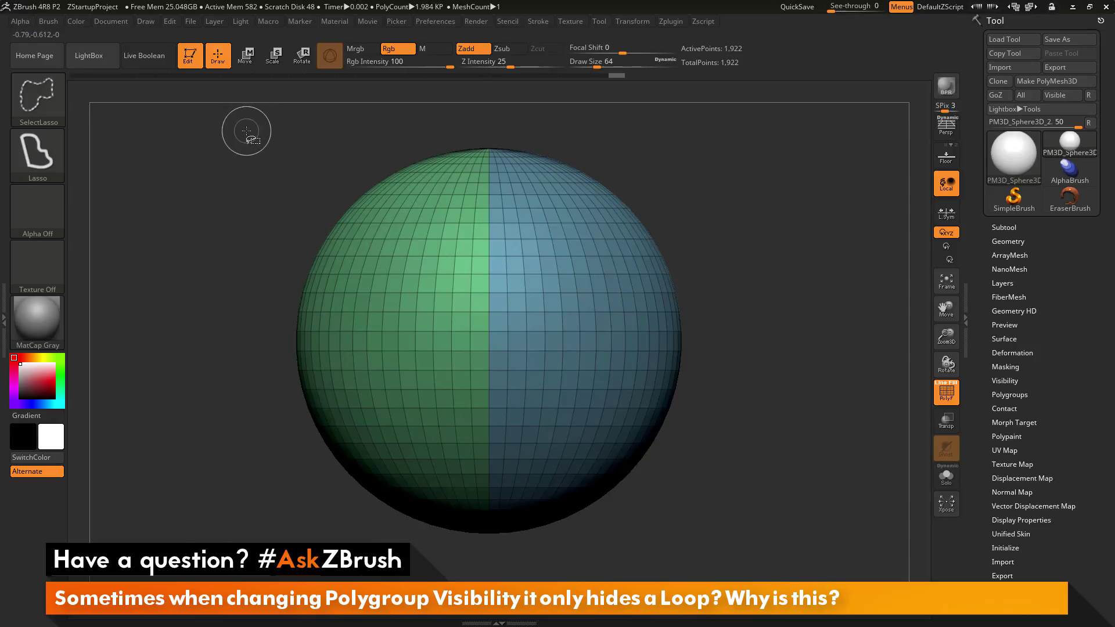
pyautogui.moveTo(240, 149)
pyautogui.keyDown('ctrl'); pyautogui.keyDown('shift'); pyautogui.mouseDown()
pyautogui.moveTo(172, 349)
pyautogui.moveTo(195, 527)
pyautogui.moveTo(353, 536)
pyautogui.moveTo(411, 376)
pyautogui.moveTo(410, 142)
pyautogui.mouseUp(); pyautogui.keyUp('shift'); pyautogui.keyUp('ctrl')
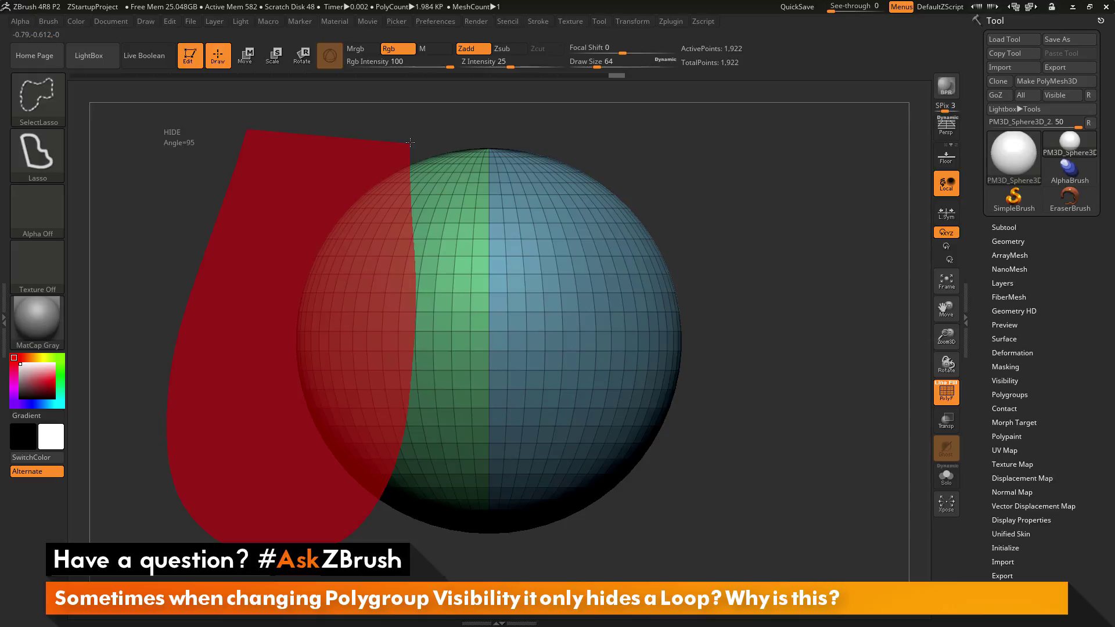
pyautogui.keyDown('ctrl'); pyautogui.keyDown('alt'); pyautogui.keyDown('shift'); pyautogui.moveTo(410, 142); pyautogui.dragTo(410, 143); pyautogui.keyUp('shift'); pyautogui.keyUp('alt'); pyautogui.keyUp('ctrl')
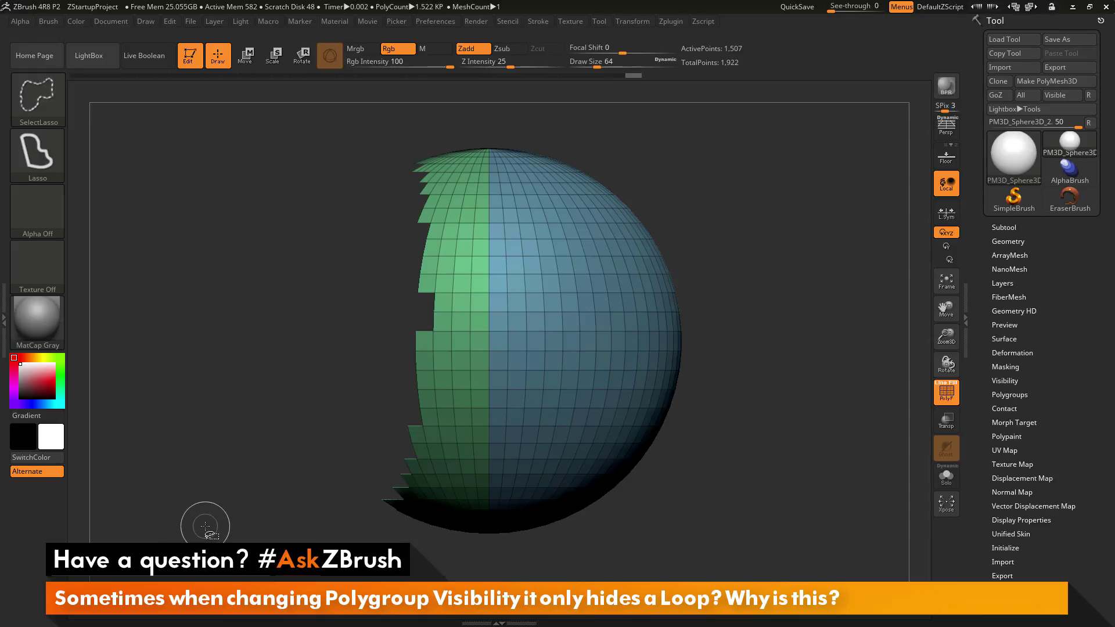
pyautogui.keyDown('ctrl'); pyautogui.keyDown('shift'); pyautogui.click(197, 229); pyautogui.keyUp('shift'); pyautogui.keyUp('ctrl')
pyautogui.moveTo(231, 112)
pyautogui.keyDown('ctrl'); pyautogui.keyDown('shift'); pyautogui.mouseDown()
pyautogui.moveTo(465, 265)
pyautogui.moveTo(811, 258)
pyautogui.mouseUp(); pyautogui.keyUp('shift'); pyautogui.keyUp('ctrl')
pyautogui.moveTo(830, 191)
pyautogui.keyDown('ctrl'); pyautogui.keyDown('shift'); pyautogui.mouseDown()
pyautogui.moveTo(806, 168)
pyautogui.moveTo(598, 377)
pyautogui.moveTo(651, 432)
pyautogui.mouseUp(); pyautogui.keyUp('shift'); pyautogui.keyUp('ctrl')
pyautogui.moveTo(348, 443)
pyautogui.keyDown('ctrl'); pyautogui.keyDown('alt'); pyautogui.keyDown('shift'); pyautogui.mouseDown()
pyautogui.moveTo(313, 172)
pyautogui.moveTo(372, 441)
pyautogui.mouseUp(); pyautogui.keyUp('shift'); pyautogui.keyUp('alt'); pyautogui.keyUp('ctrl')
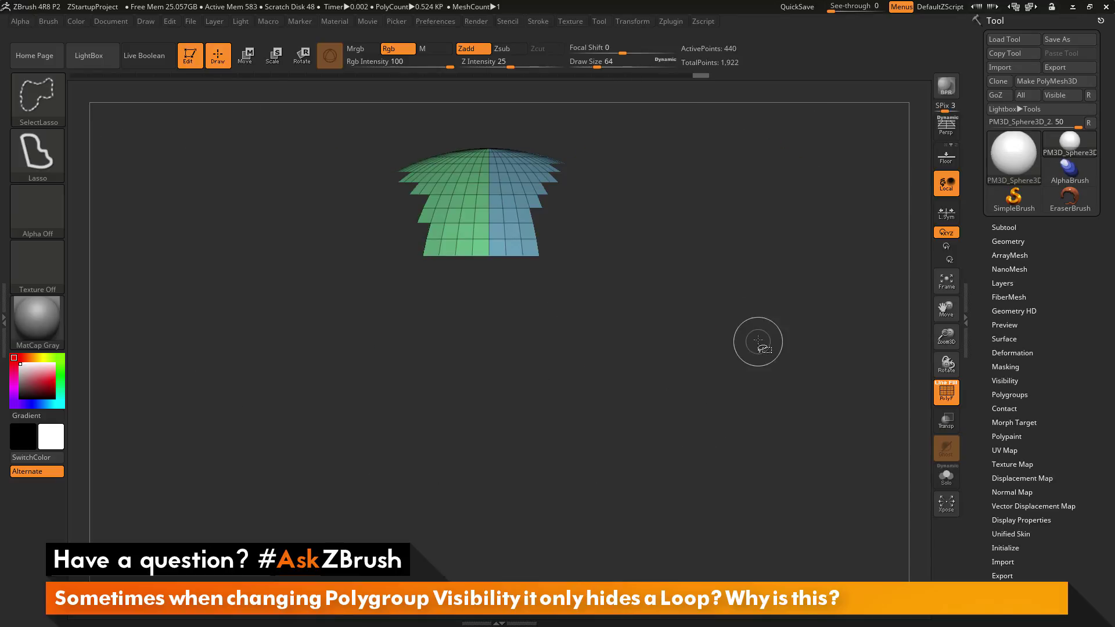
pyautogui.keyDown('ctrl'); pyautogui.keyDown('shift'); pyautogui.click(795, 365); pyautogui.keyUp('shift'); pyautogui.keyUp('ctrl')
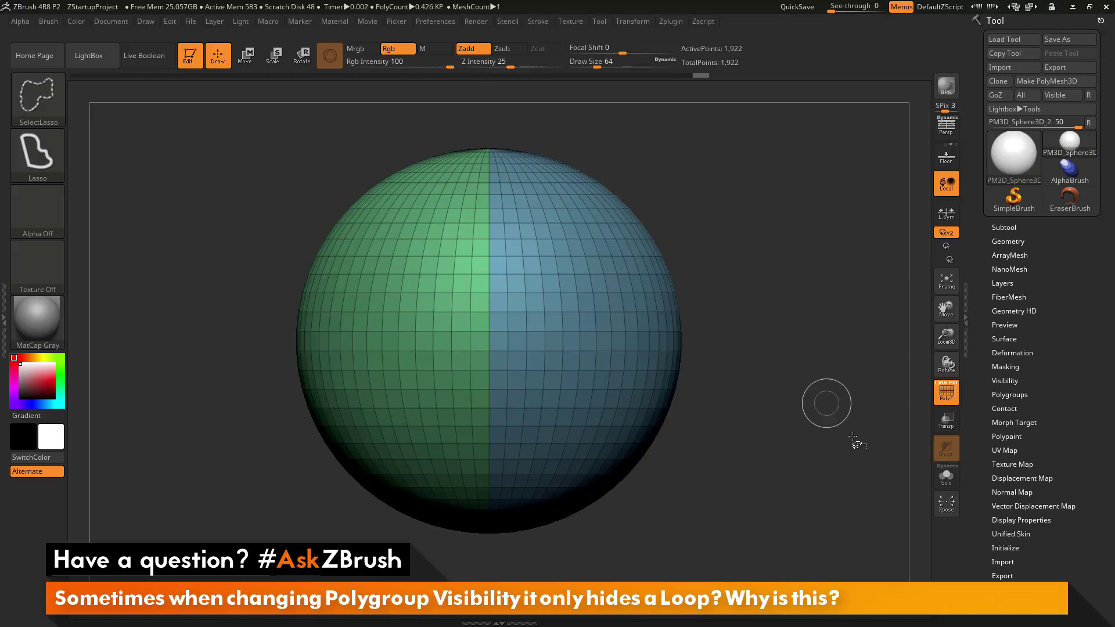
# Hide five single polygon loops, horizontal and vertical, then unhide all of them
pyautogui.keyDown('ctrl'); pyautogui.keyDown('shift'); pyautogui.click(579, 321); pyautogui.keyUp('shift'); pyautogui.keyUp('ctrl')
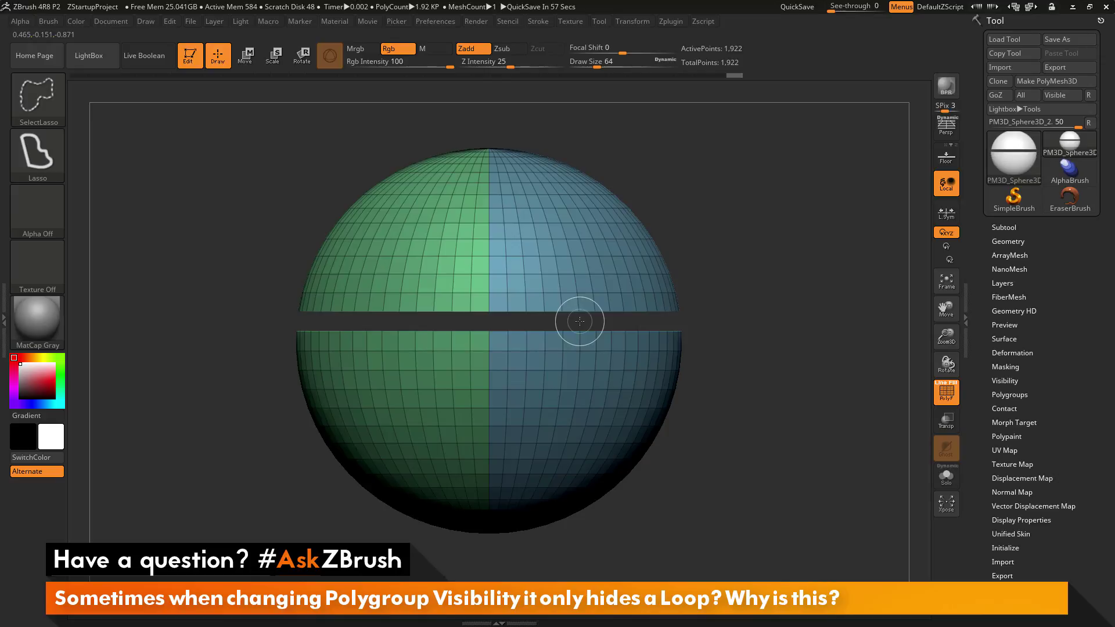
pyautogui.keyDown('ctrl'); pyautogui.keyDown('shift'); pyautogui.click(571, 370); pyautogui.keyUp('shift'); pyautogui.keyUp('ctrl')
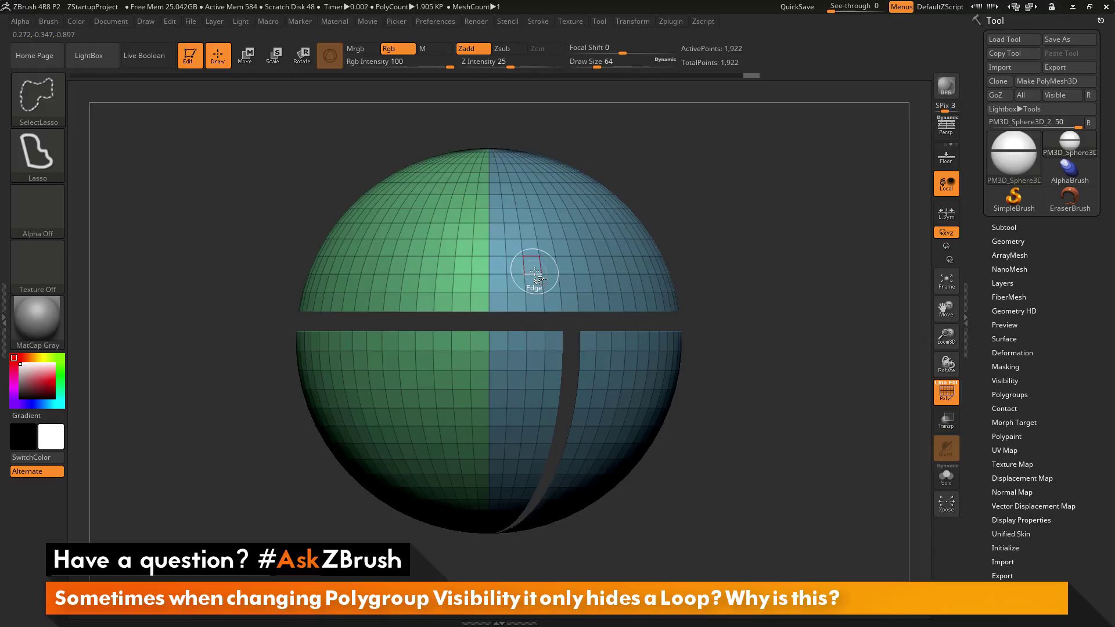
pyautogui.keyDown('ctrl'); pyautogui.keyDown('shift'); pyautogui.click(534, 272); pyautogui.keyUp('shift'); pyautogui.keyUp('ctrl')
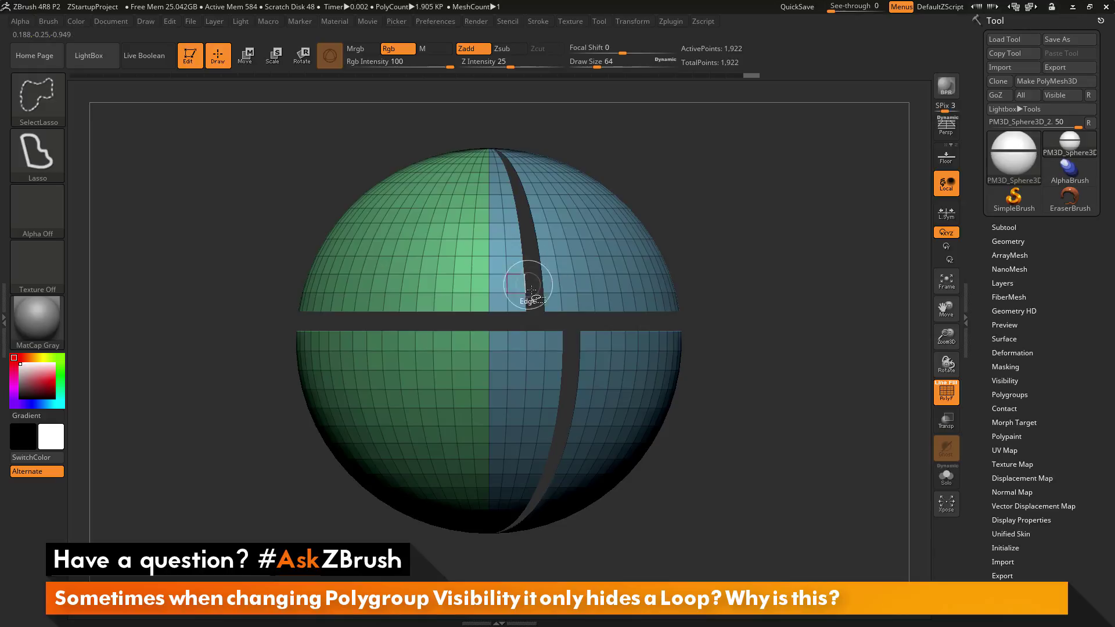
pyautogui.keyDown('ctrl'); pyautogui.keyDown('shift'); pyautogui.click(472, 267); pyautogui.keyUp('shift'); pyautogui.keyUp('ctrl')
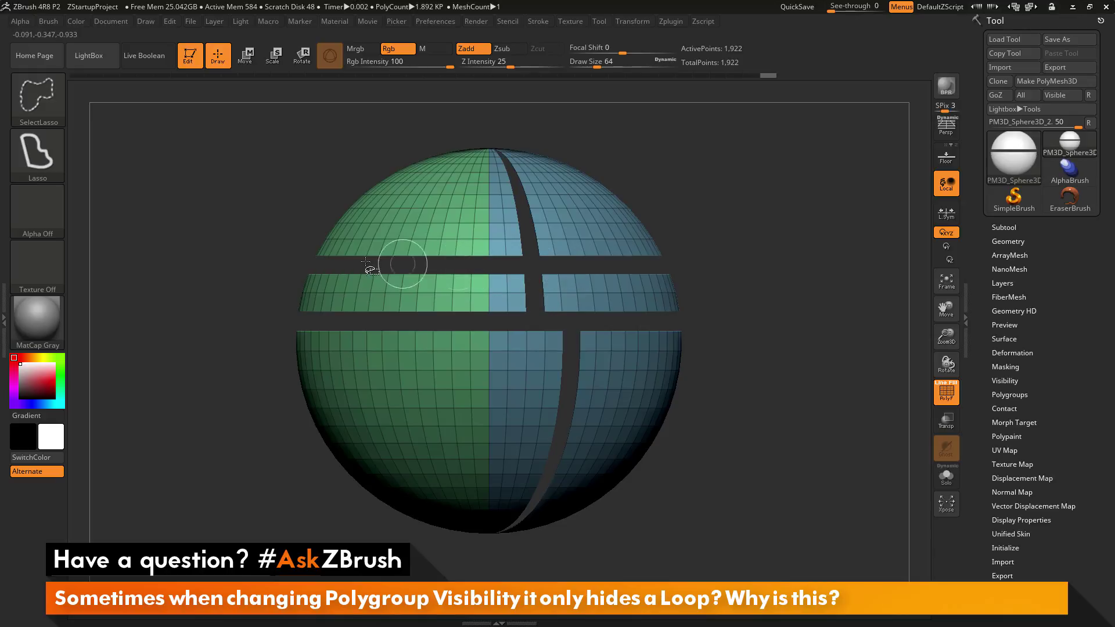
pyautogui.keyDown('ctrl'); pyautogui.keyDown('shift'); pyautogui.click(433, 301); pyautogui.keyUp('shift'); pyautogui.keyUp('ctrl')
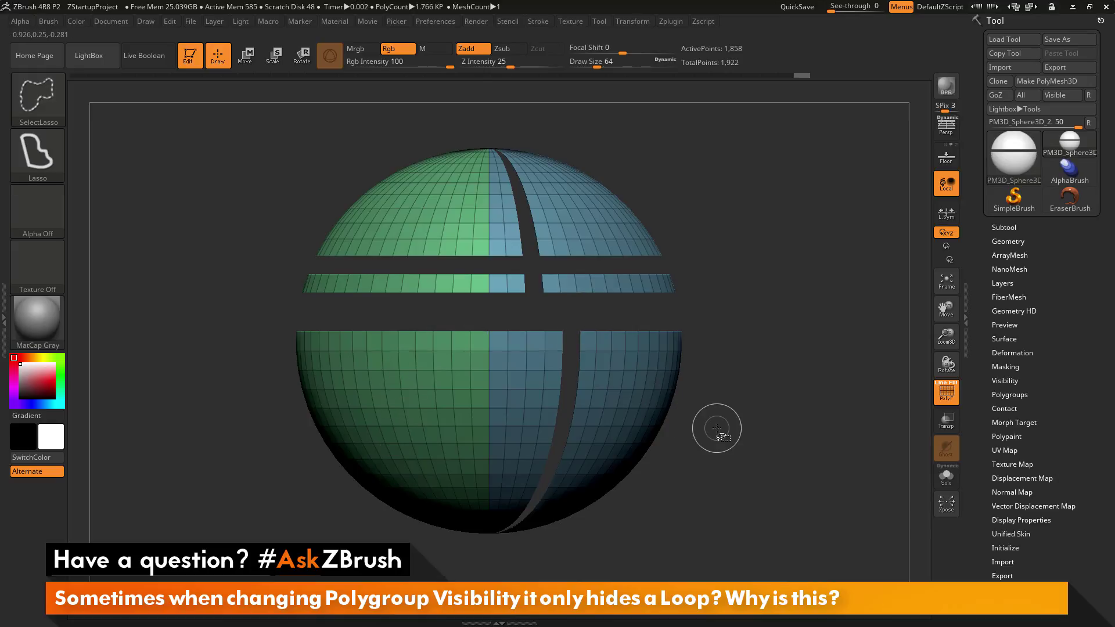
pyautogui.keyDown('ctrl'); pyautogui.keyDown('shift'); pyautogui.click(759, 435); pyautogui.keyUp('shift'); pyautogui.keyUp('ctrl')
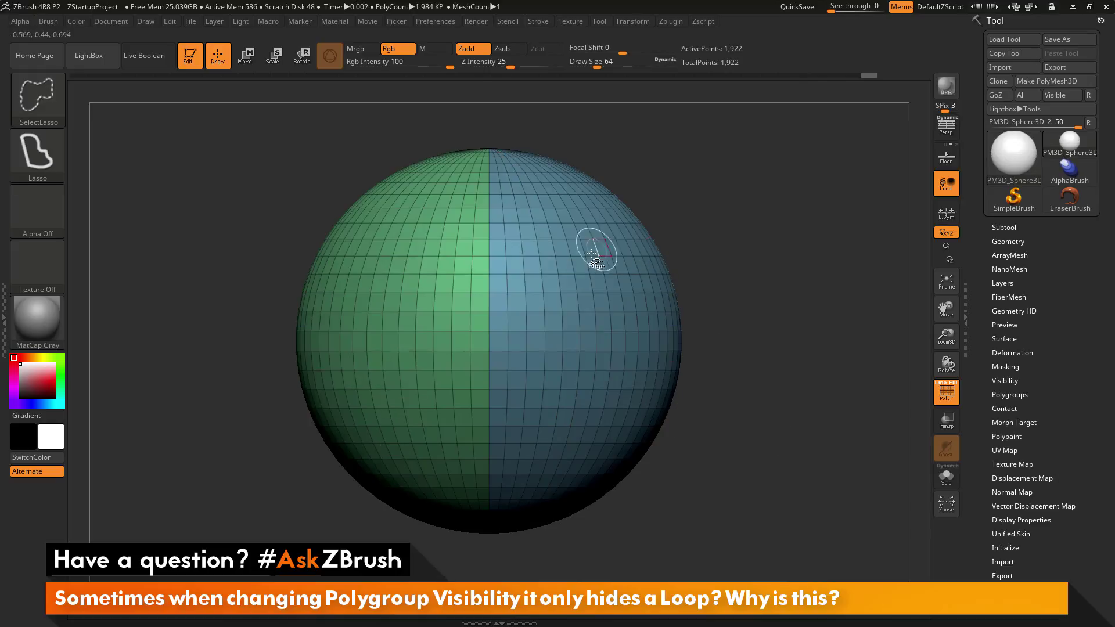
# Hide the green polygroup, isolate it, then bring the whole sphere back
pyautogui.keyDown('ctrl'); pyautogui.keyDown('shift'); pyautogui.click(552, 283); pyautogui.keyUp('shift'); pyautogui.keyUp('ctrl')
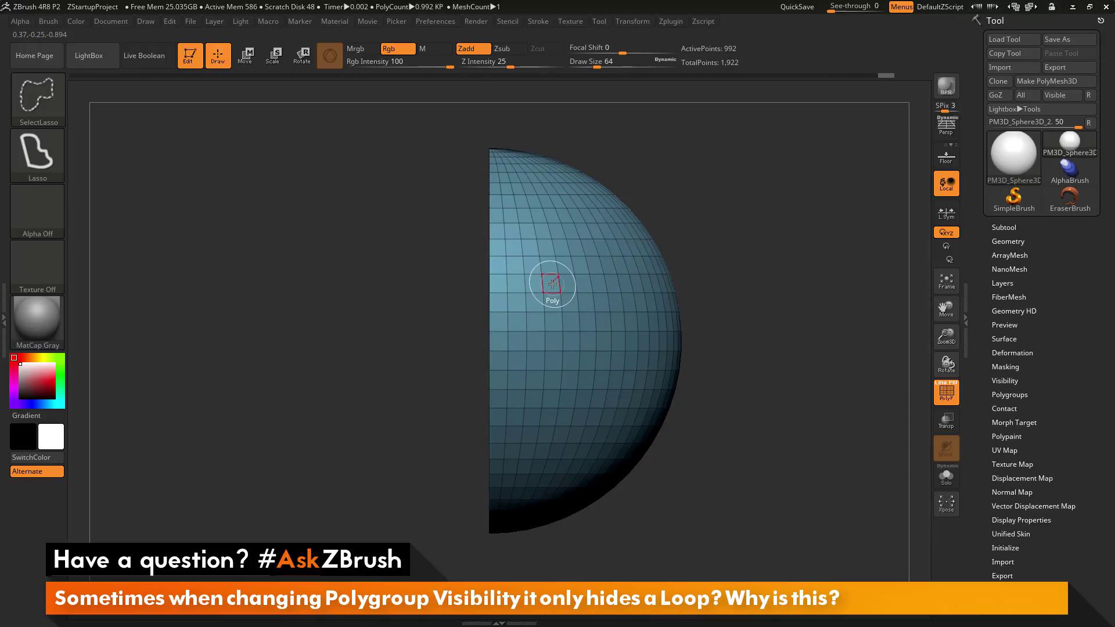
pyautogui.keyDown('ctrl'); pyautogui.keyDown('shift'); pyautogui.click(552, 283); pyautogui.keyUp('shift'); pyautogui.keyUp('ctrl')
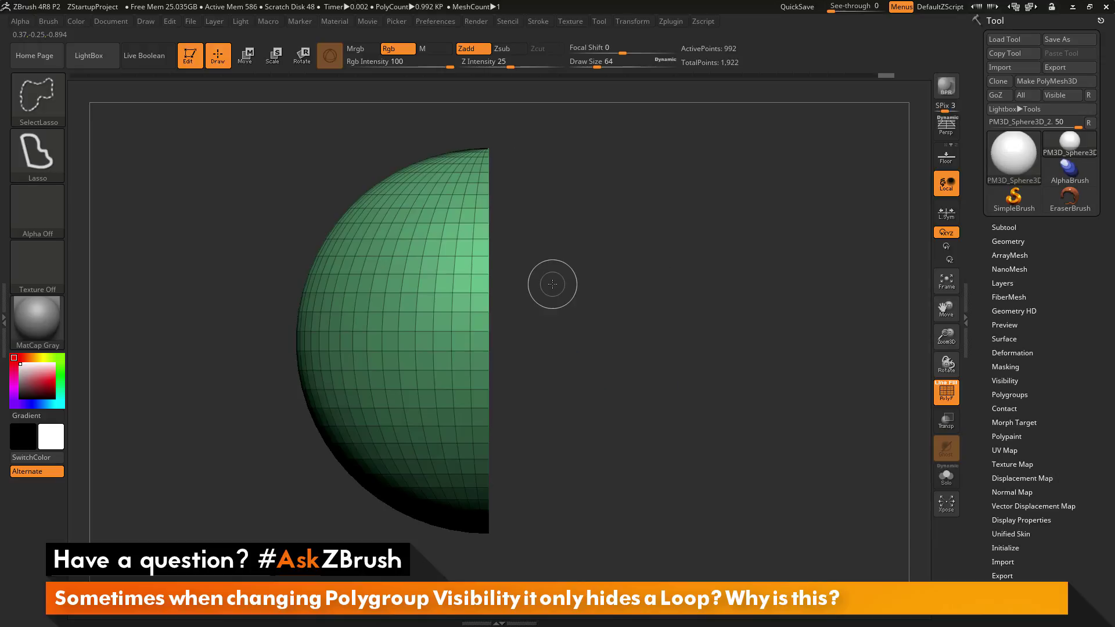
pyautogui.keyDown('ctrl'); pyautogui.keyDown('shift'); pyautogui.click(799, 269); pyautogui.keyUp('shift'); pyautogui.keyUp('ctrl')
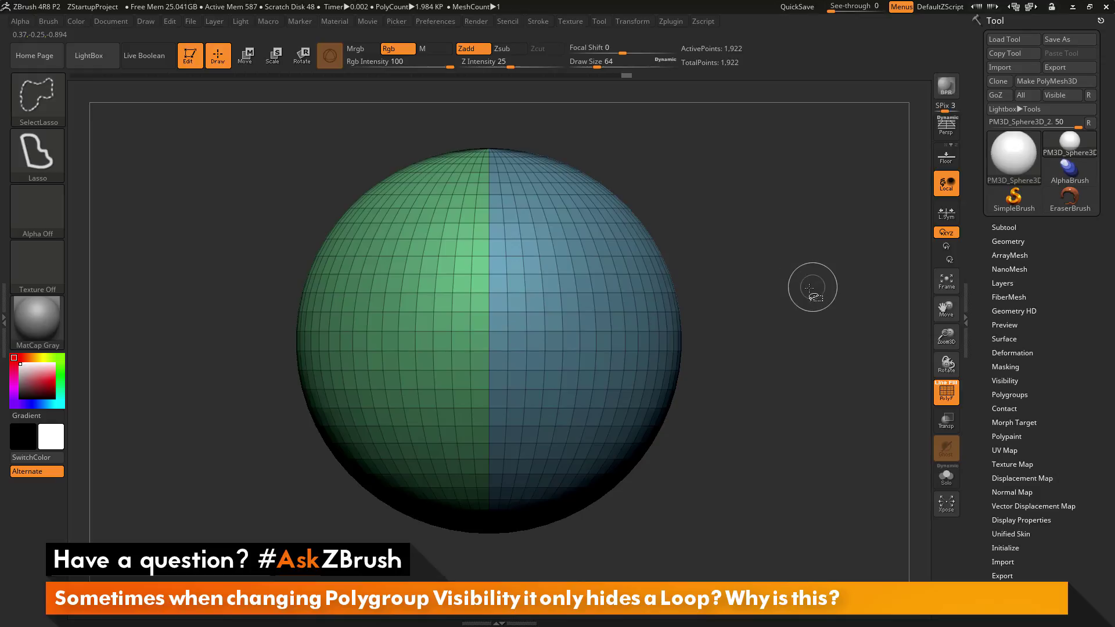
# Hide one horizontal and two vertical edge loops, hide the blue half, then restore everything
pyautogui.keyDown('ctrl'); pyautogui.keyDown('shift'); pyautogui.click(560, 301); pyautogui.keyUp('shift'); pyautogui.keyUp('ctrl')
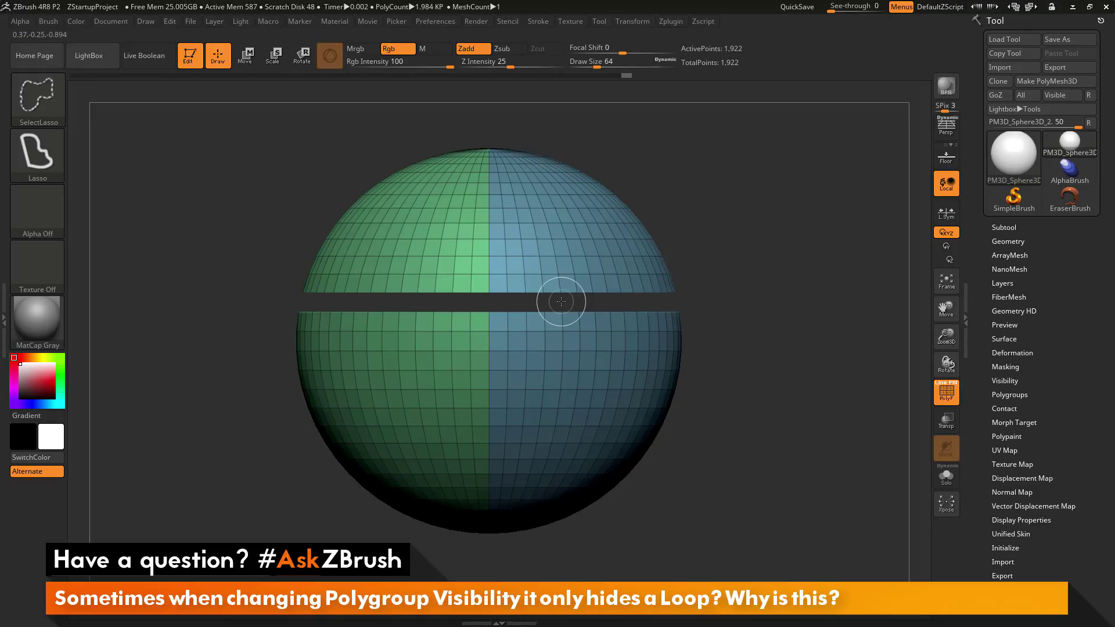
pyautogui.keyDown('ctrl'); pyautogui.keyDown('shift'); pyautogui.click(548, 251); pyautogui.keyUp('shift'); pyautogui.keyUp('ctrl')
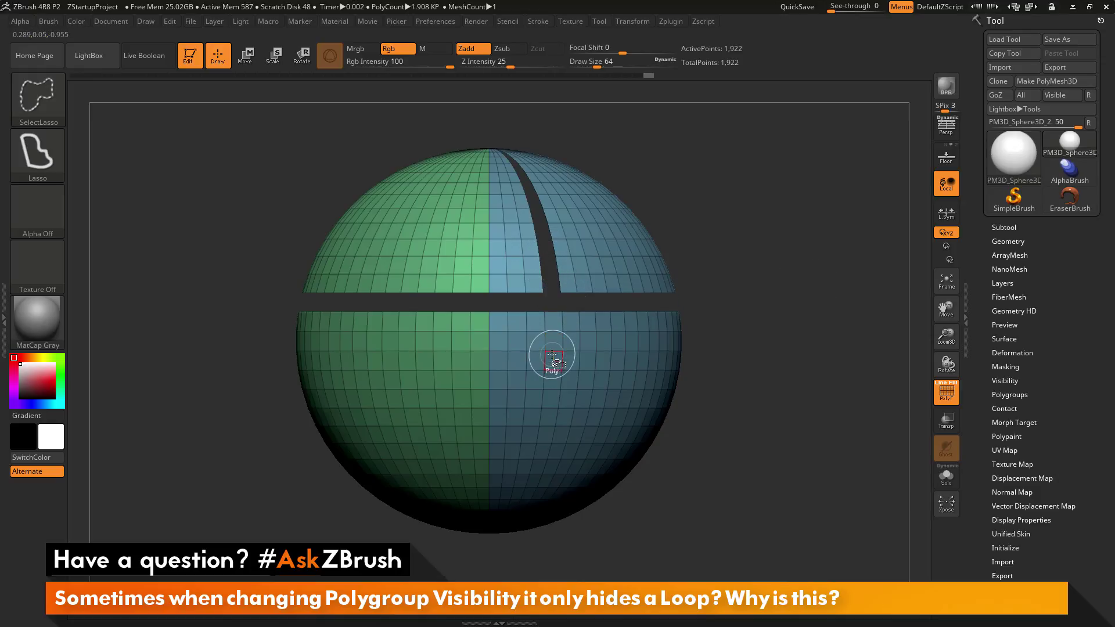
pyautogui.keyDown('ctrl'); pyautogui.keyDown('shift'); pyautogui.click(551, 351); pyautogui.keyUp('shift'); pyautogui.keyUp('ctrl')
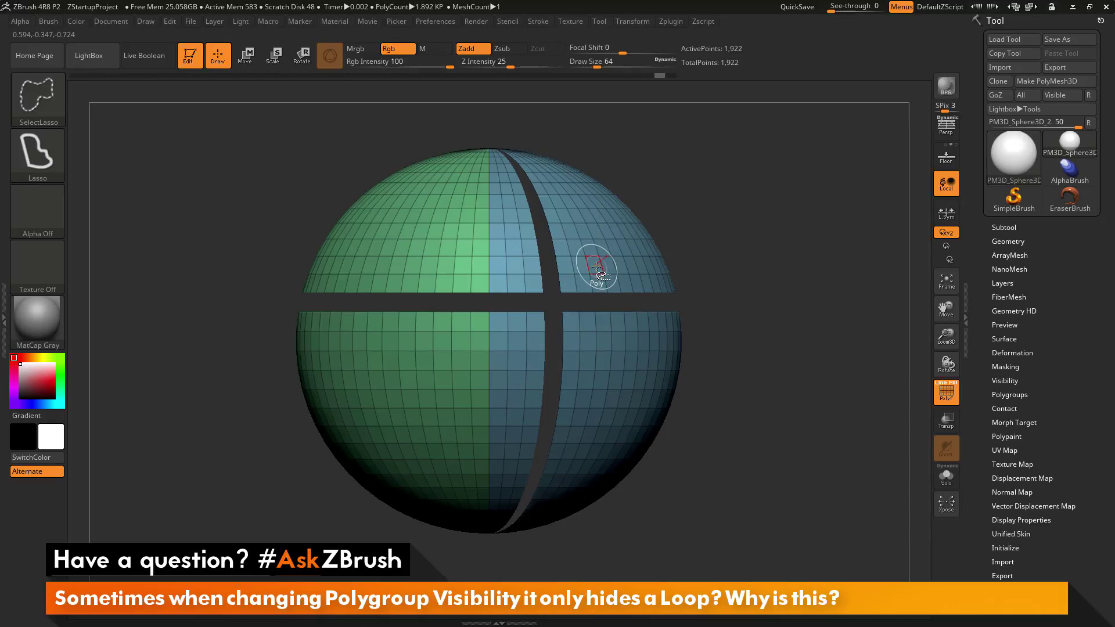
pyautogui.keyDown('ctrl'); pyautogui.keyDown('shift'); pyautogui.click(597, 266); pyautogui.keyUp('shift'); pyautogui.keyUp('ctrl')
pyautogui.keyDown('ctrl'); pyautogui.keyDown('shift'); pyautogui.moveTo(754, 294); pyautogui.dragTo(642, 293); pyautogui.keyUp('shift'); pyautogui.keyUp('ctrl')
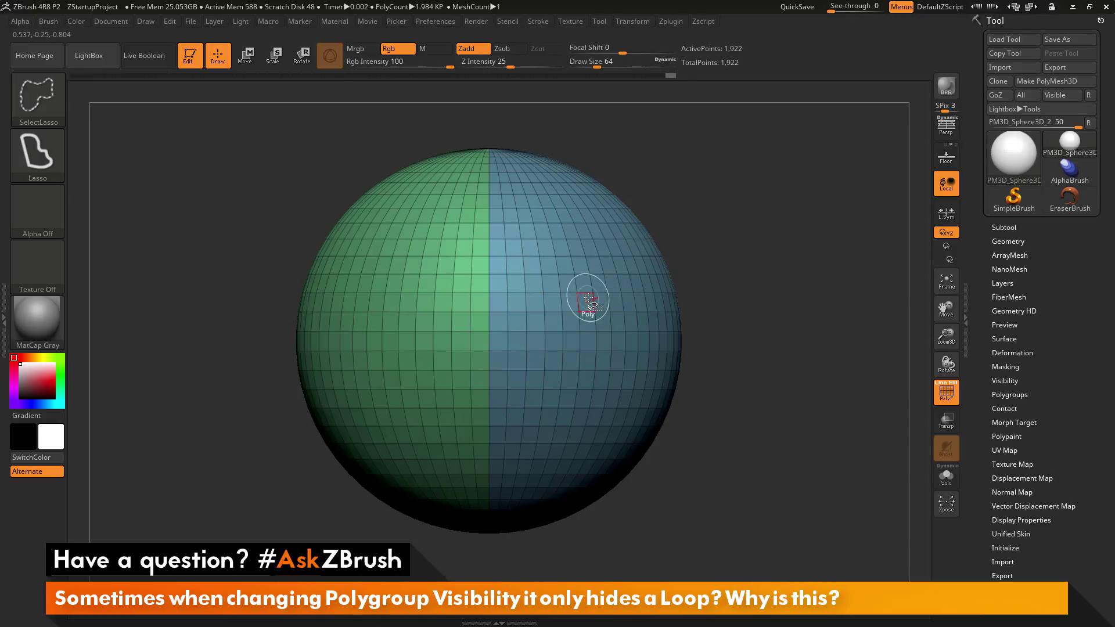
# Hide three horizontal edge loops across the upper hemisphere, middle and lower band
pyautogui.keyDown('ctrl'); pyautogui.keyDown('shift'); pyautogui.click(558, 284); pyautogui.keyUp('shift'); pyautogui.keyUp('ctrl')
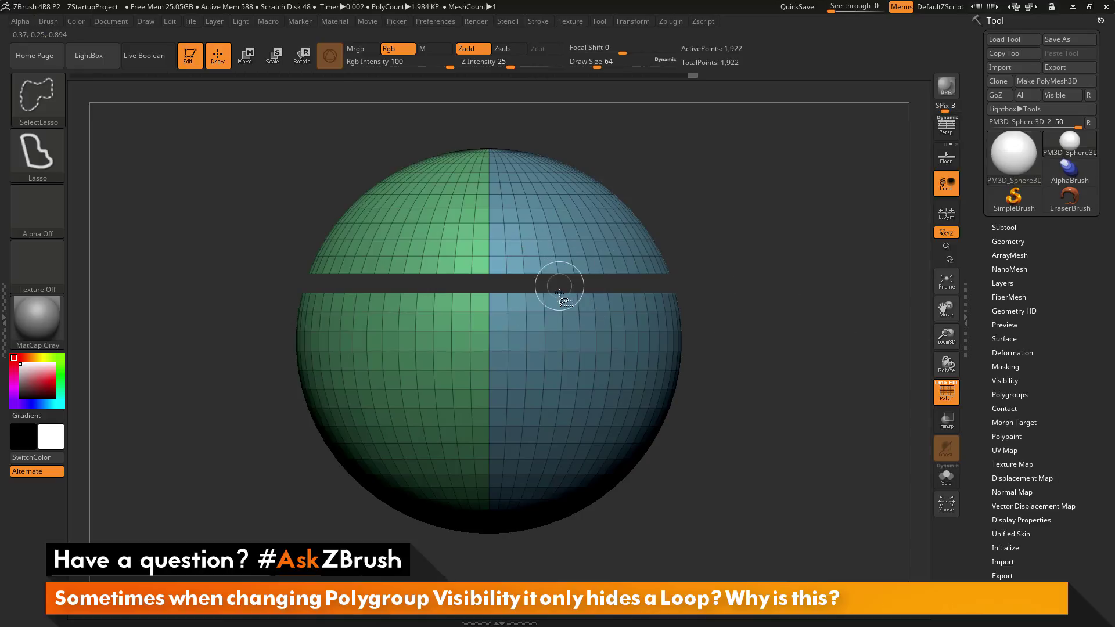
pyautogui.keyDown('ctrl'); pyautogui.keyDown('shift'); pyautogui.click(560, 347); pyautogui.keyUp('shift'); pyautogui.keyUp('ctrl')
pyautogui.keyDown('ctrl'); pyautogui.keyDown('shift'); pyautogui.click(559, 388); pyautogui.keyUp('shift'); pyautogui.keyUp('ctrl')
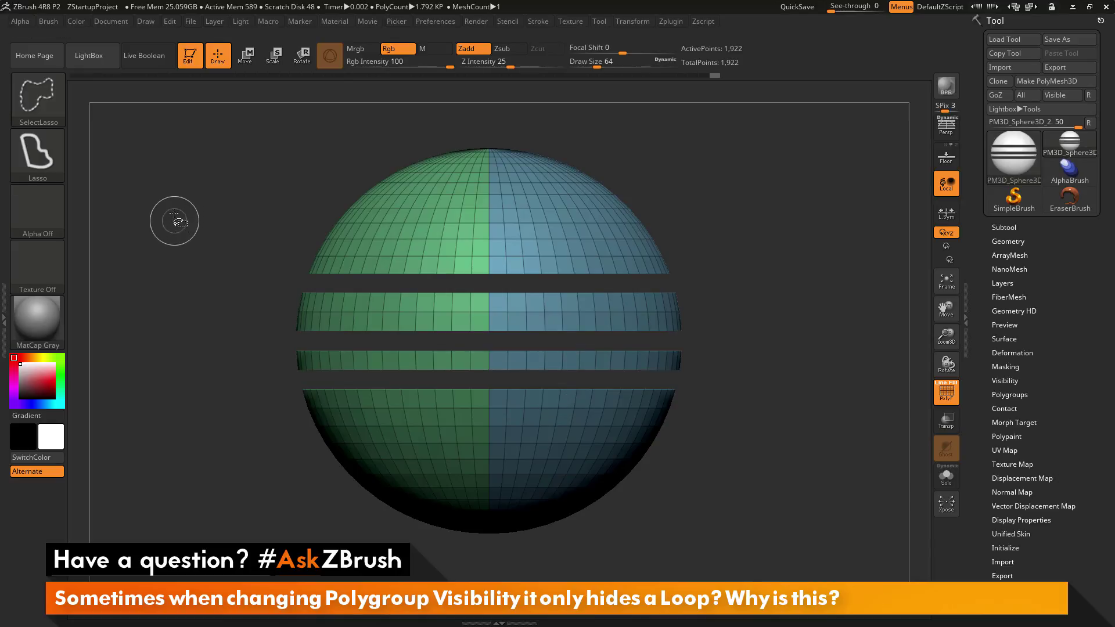
# Make SelectRect the current selection brush
pyautogui.click(43, 109)
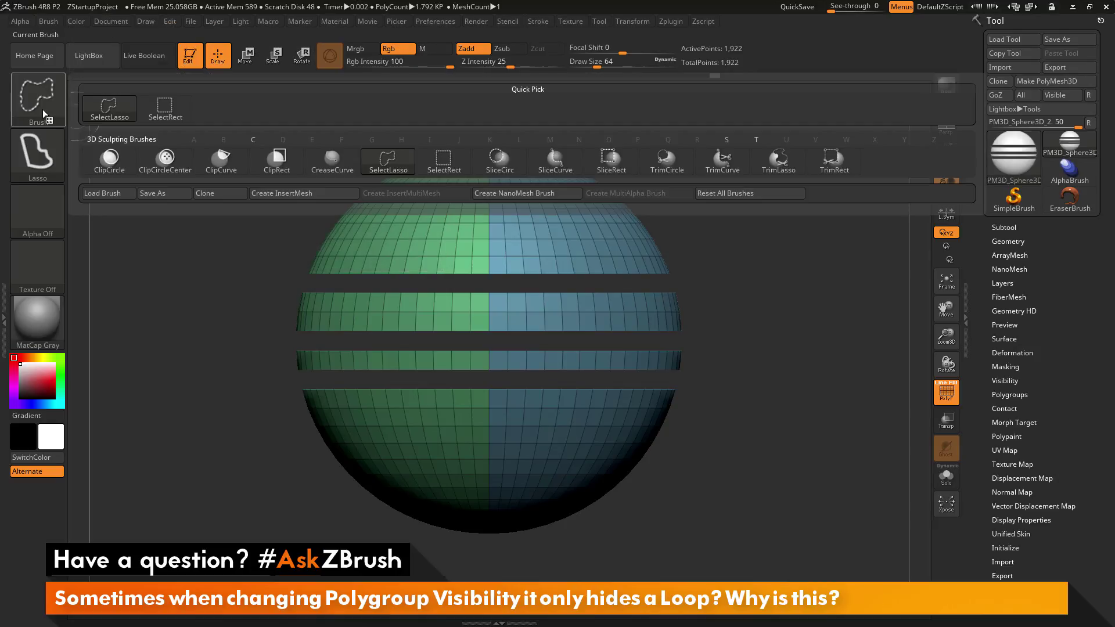
pyautogui.click(432, 167)
pyautogui.click(432, 169)
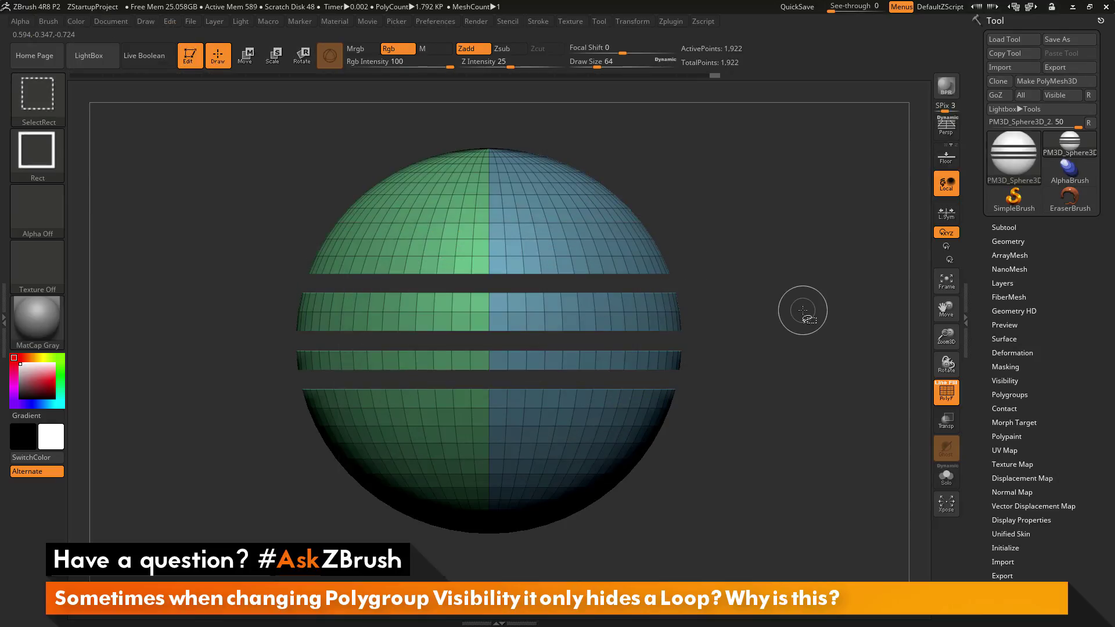
# Hide and unhide the blue half, toggle between green and blue halves, then unhide all
pyautogui.keyDown('ctrl'); pyautogui.keyDown('alt'); pyautogui.keyDown('shift'); pyautogui.click(566, 239); pyautogui.keyUp('shift'); pyautogui.keyUp('alt'); pyautogui.keyUp('ctrl')
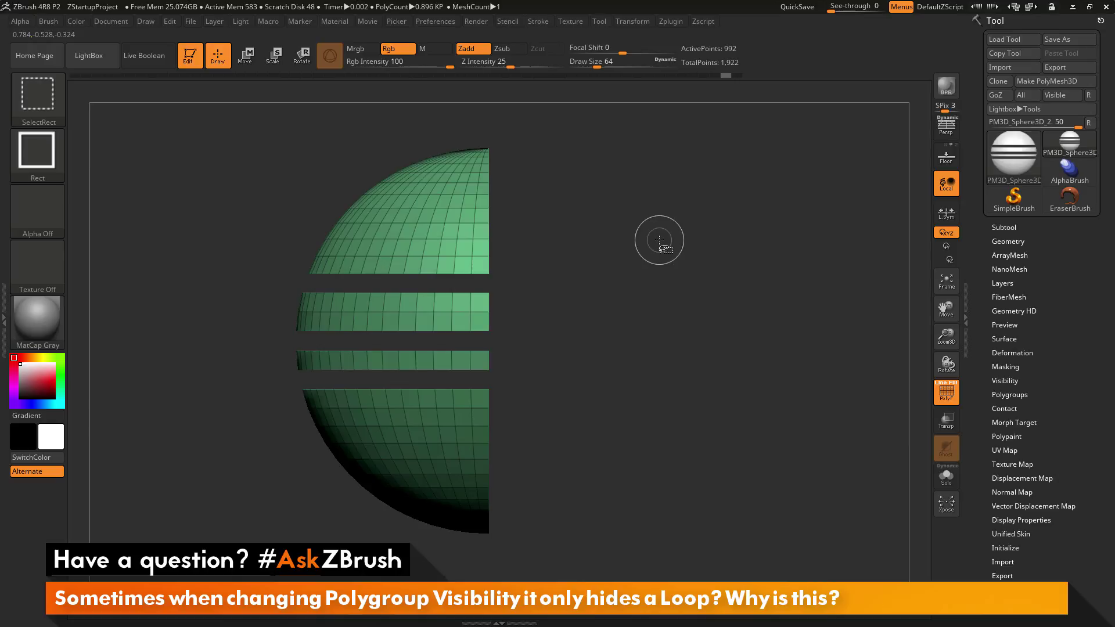
pyautogui.keyDown('ctrl'); pyautogui.keyDown('shift'); pyautogui.click(732, 229); pyautogui.keyUp('shift'); pyautogui.keyUp('ctrl')
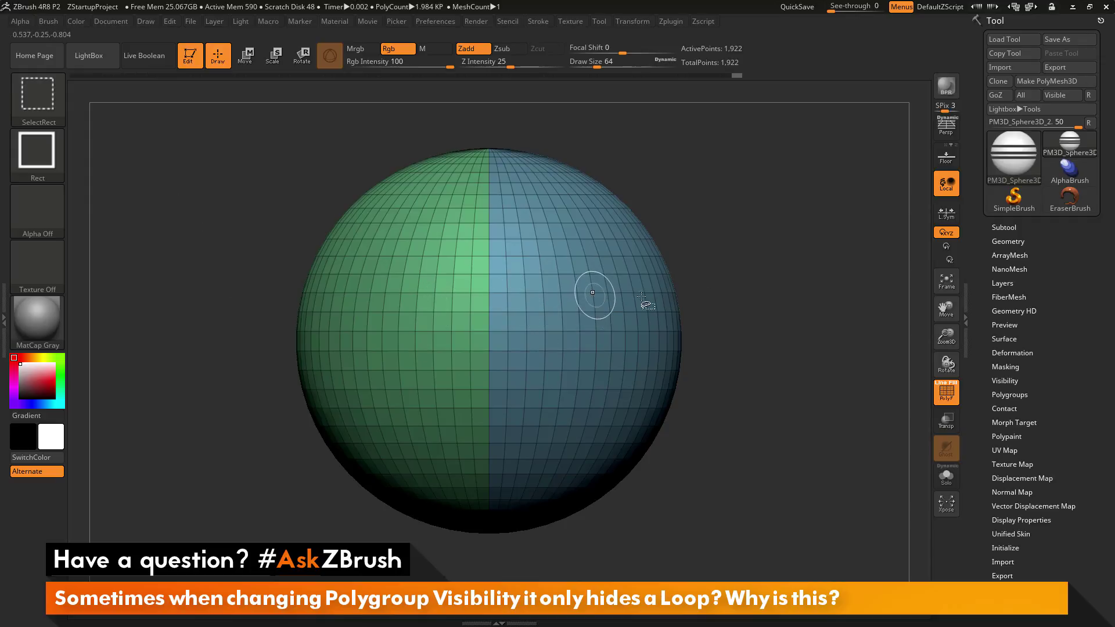
pyautogui.keyDown('ctrl'); pyautogui.keyDown('shift'); pyautogui.click(562, 289); pyautogui.keyUp('shift'); pyautogui.keyUp('ctrl')
pyautogui.keyDown('ctrl'); pyautogui.keyDown('shift'); pyautogui.click(398, 293); pyautogui.keyUp('shift'); pyautogui.keyUp('ctrl')
pyautogui.keyDown('ctrl'); pyautogui.keyDown('shift'); pyautogui.click(592, 395); pyautogui.keyUp('shift'); pyautogui.keyUp('ctrl')
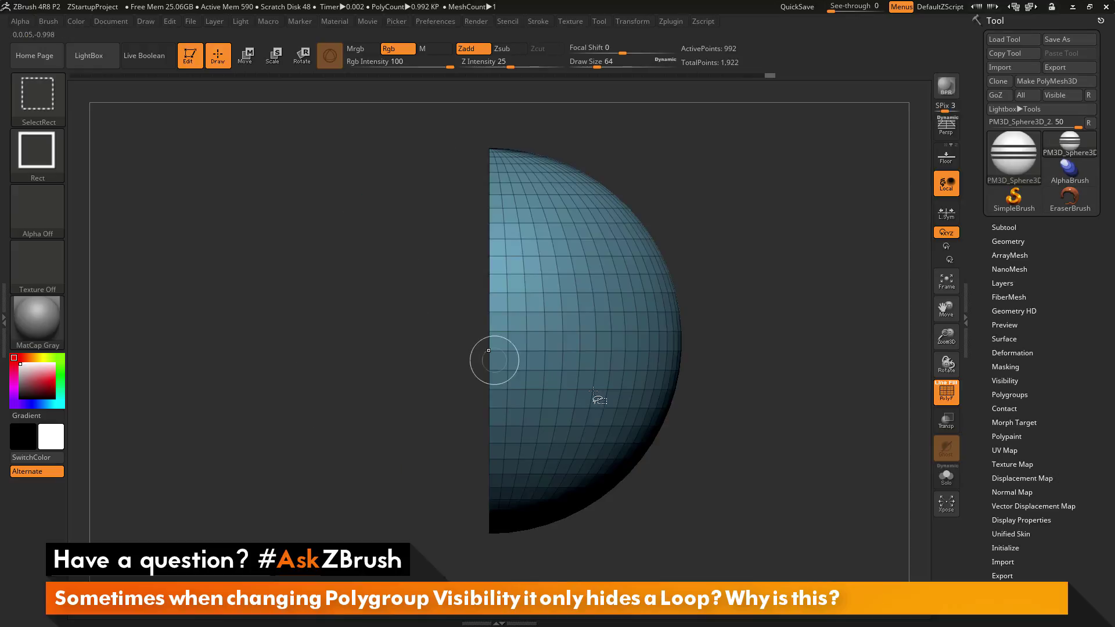
pyautogui.keyDown('ctrl'); pyautogui.keyDown('shift'); pyautogui.click(819, 314); pyautogui.keyUp('shift'); pyautogui.keyUp('ctrl')
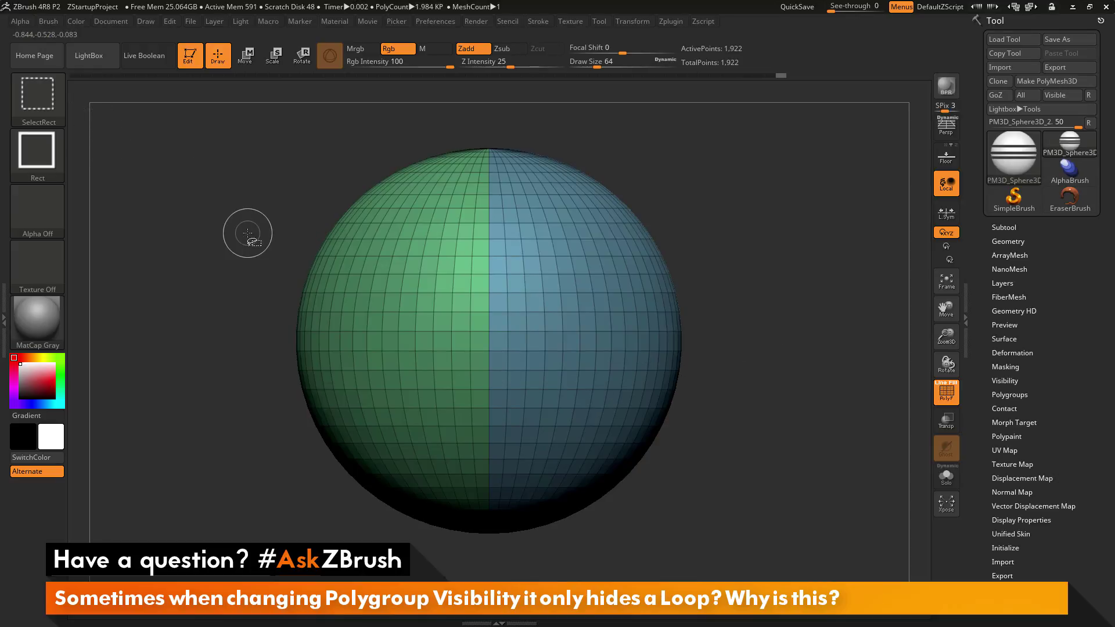